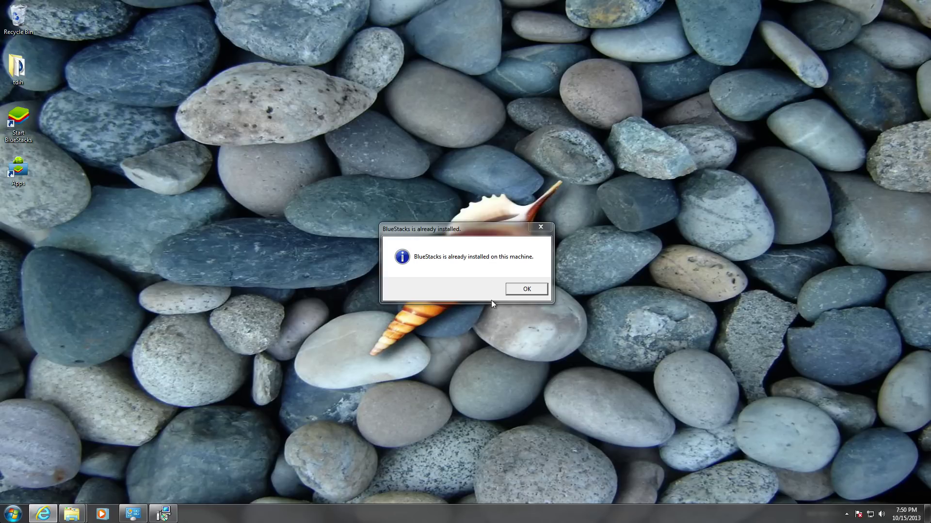
# Open the Start menu and dismiss it again
pyautogui.press('super')
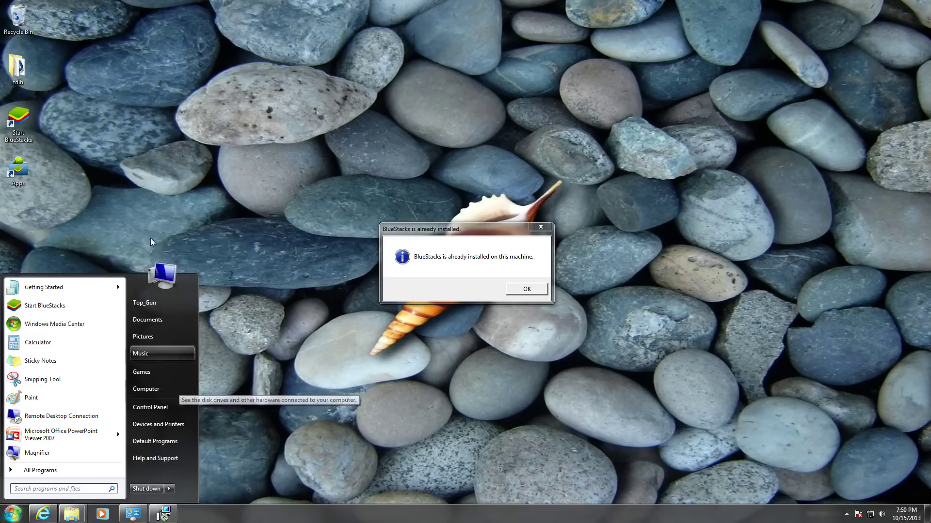
pyautogui.press('Escape')
# Open the Start BlueStacks shortcut's file location and maximize the Explorer window
pyautogui.rightClick(18, 114)
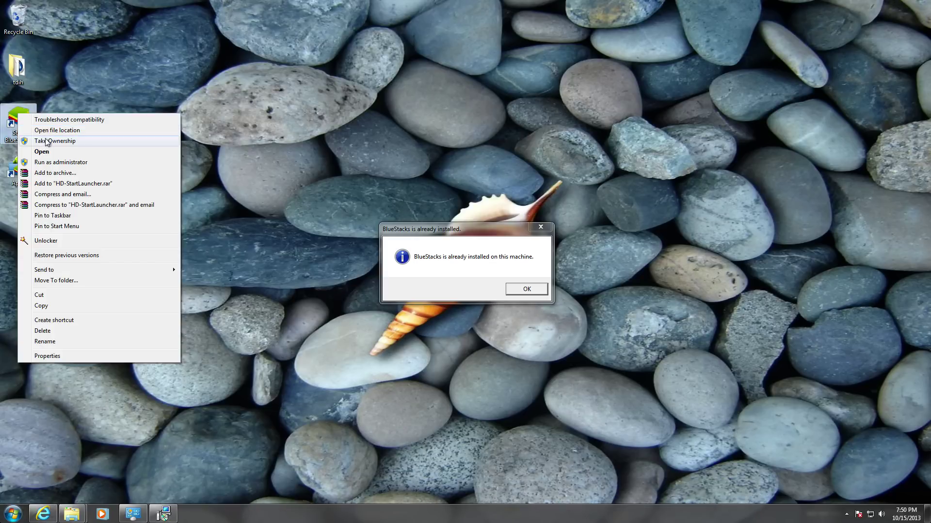
pyautogui.click(47, 131)
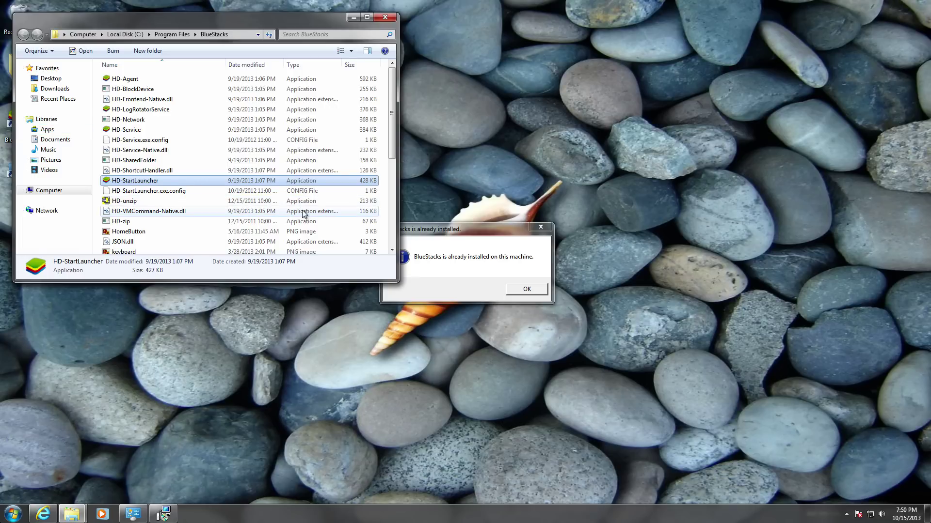
pyautogui.moveTo(310, 218); pyautogui.dragTo(242, 210)
pyautogui.click(367, 17)
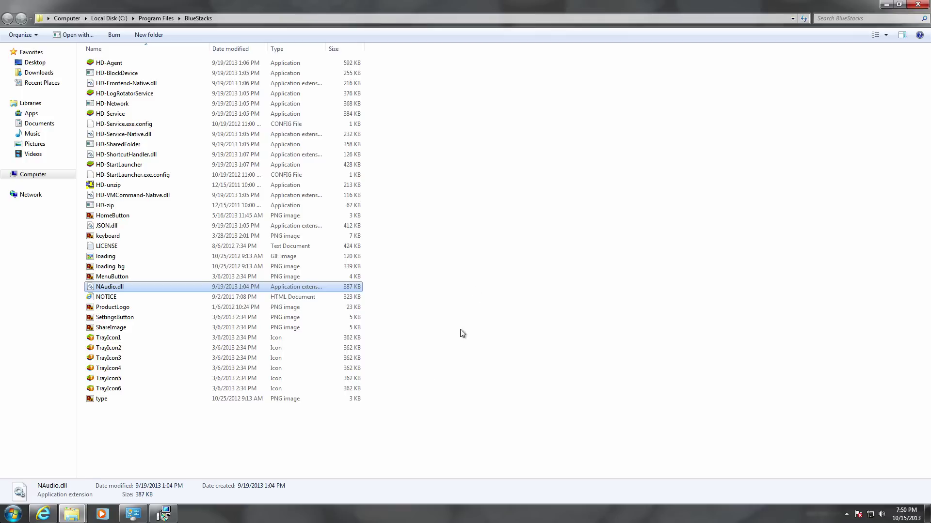
# Delete all 34 files in the BlueStacks folder, skipping the in-use files
pyautogui.moveTo(401, 398); pyautogui.dragTo(313, 51)
pyautogui.rightClick(311, 84)
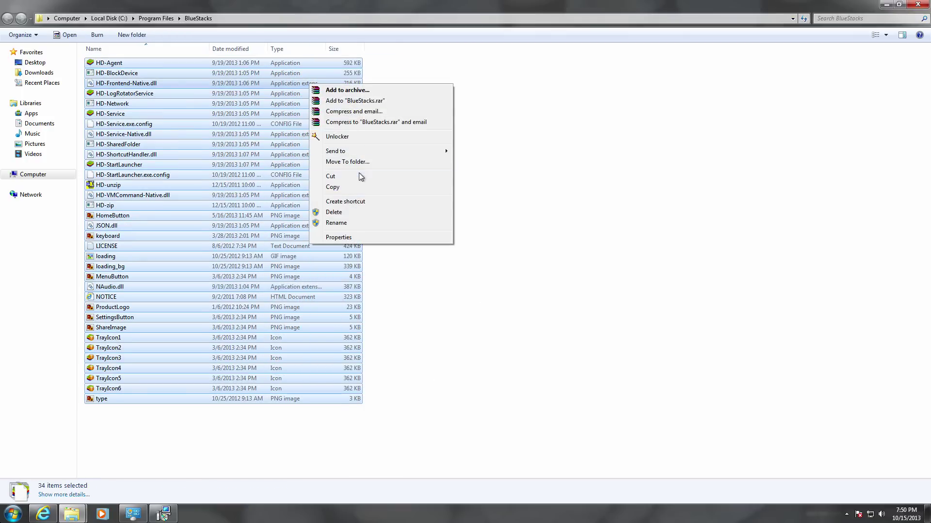
pyautogui.click(340, 212)
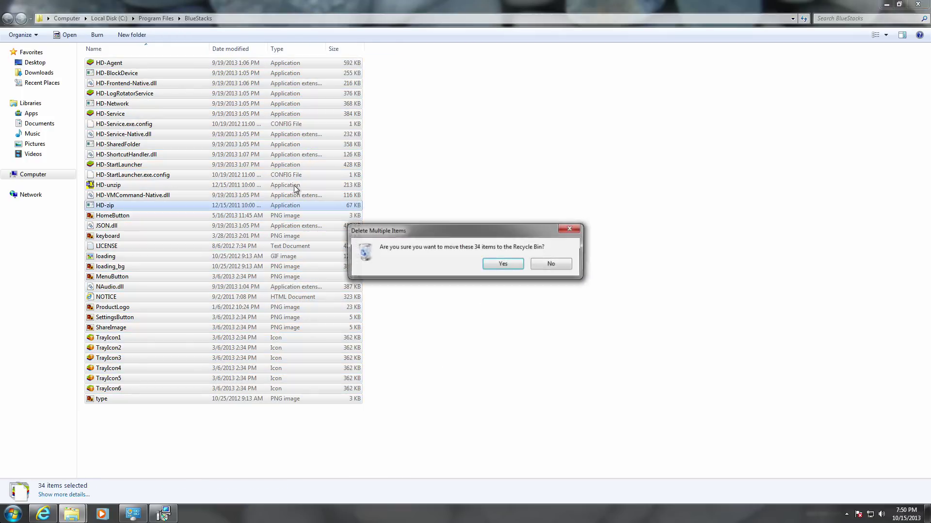
pyautogui.click(504, 266)
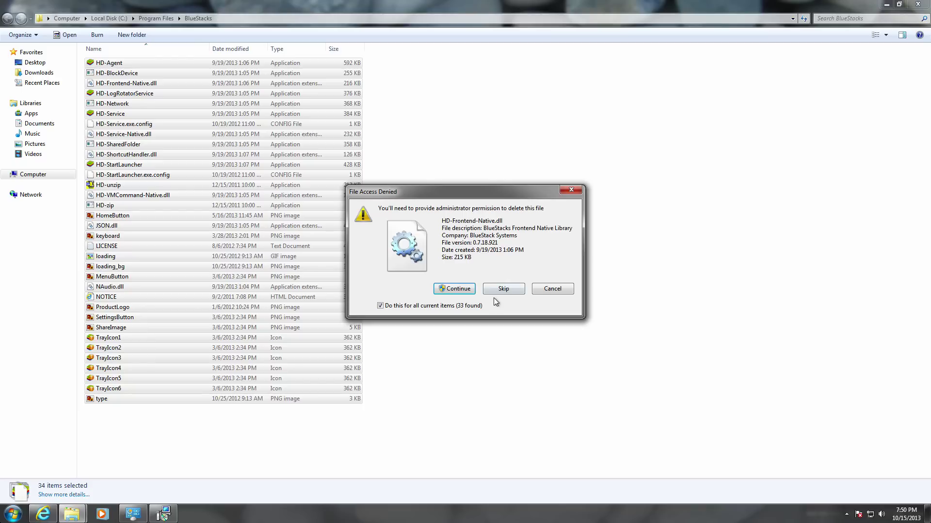
pyautogui.click(470, 291)
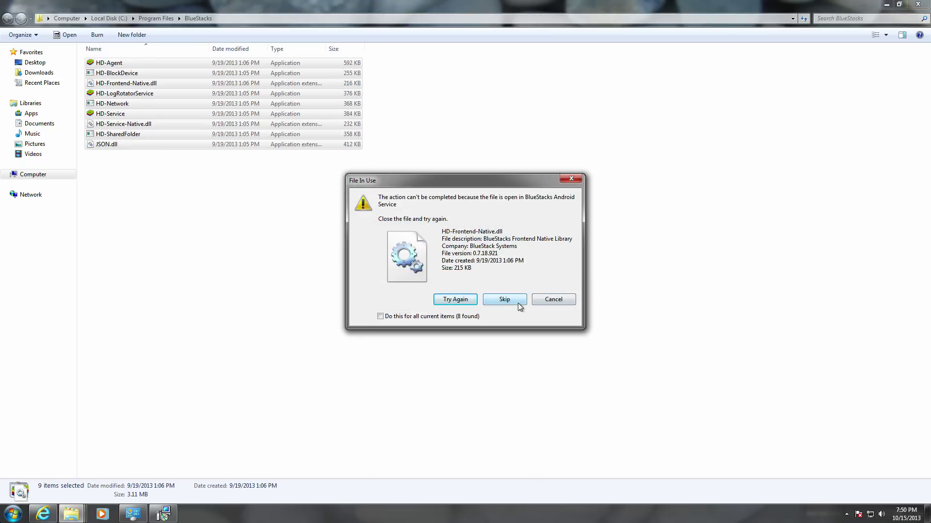
pyautogui.click(554, 300)
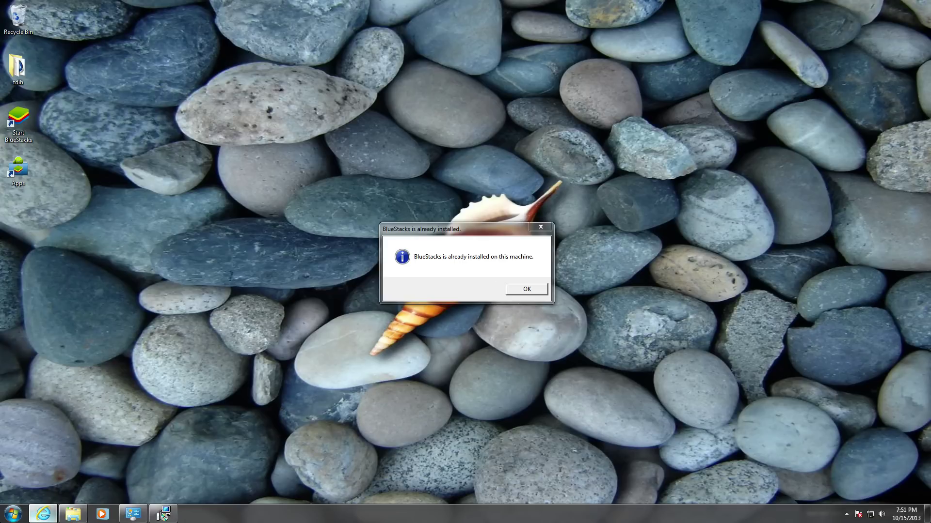
# Open Control Panel from the Start menu, then search the Start menu for 'programs'
pyautogui.click(42, 514)
pyautogui.click(14, 514)
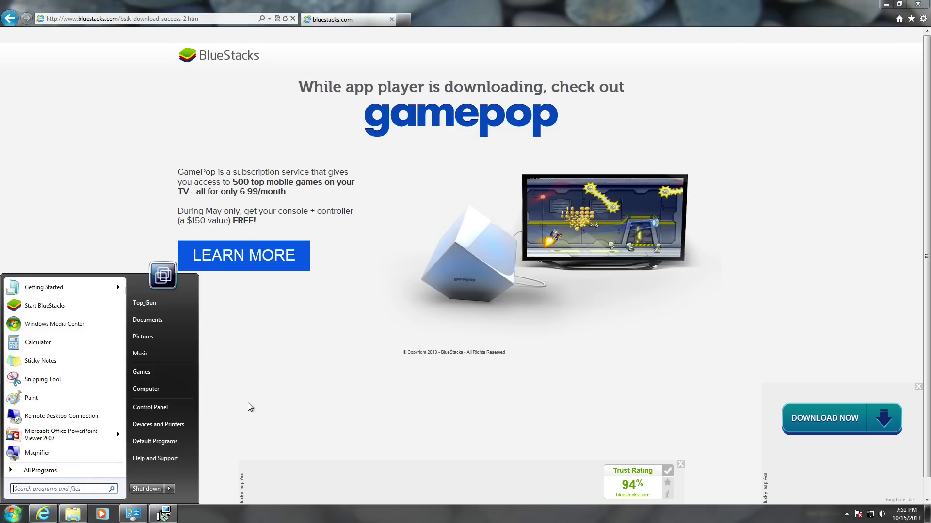
pyautogui.click(181, 412)
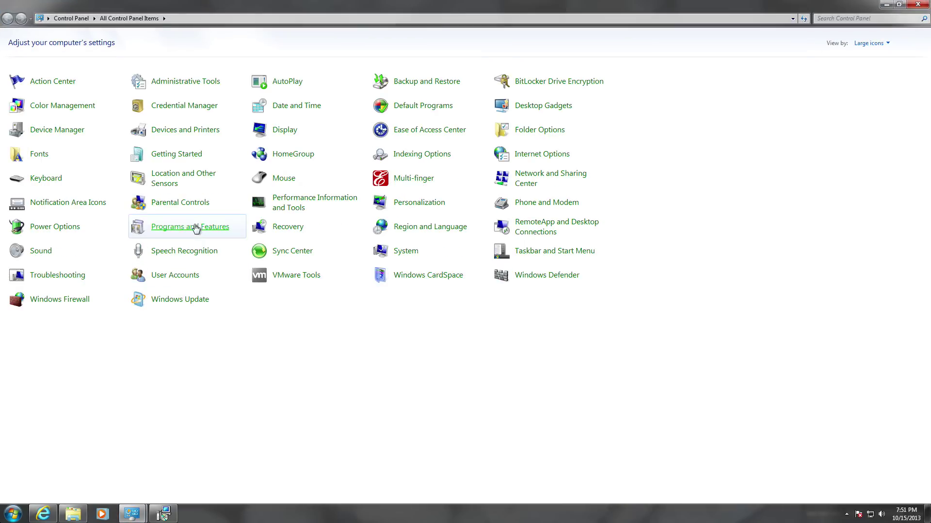
pyautogui.press('super')
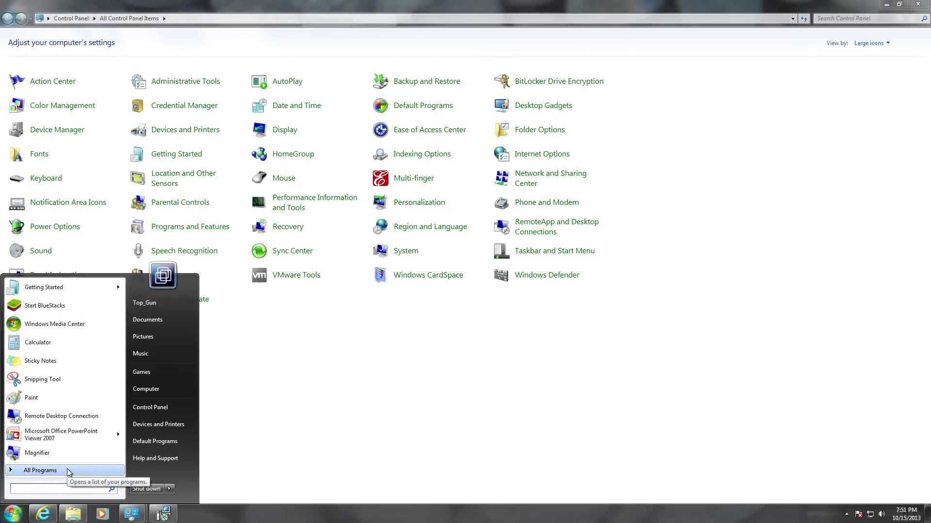
pyautogui.write('programs')
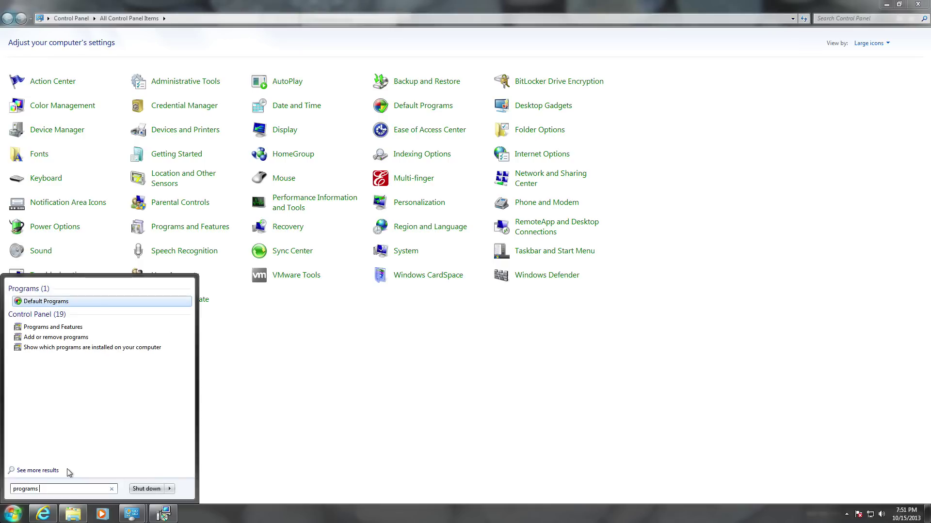
pyautogui.write(' a')
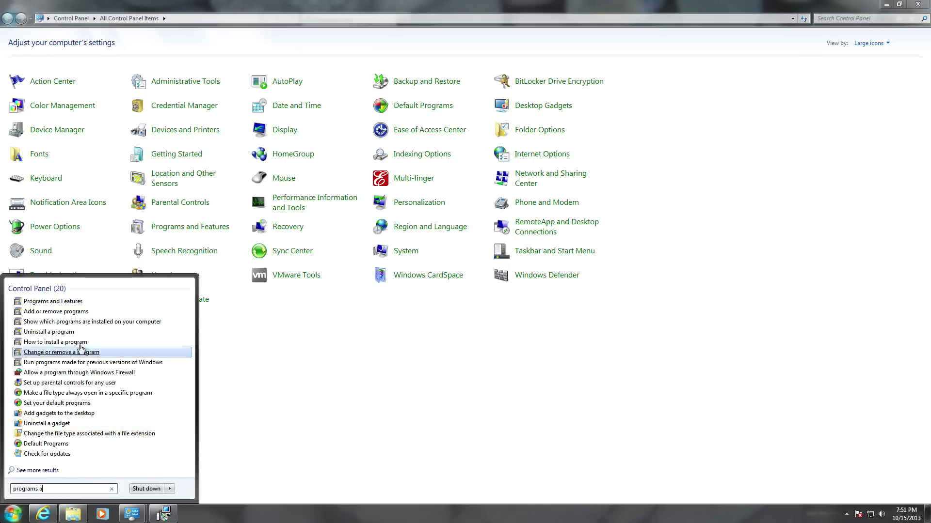
# Open Programs and Features, close the BlueStacks web page, and select BlueStacks App Player
pyautogui.click(85, 303)
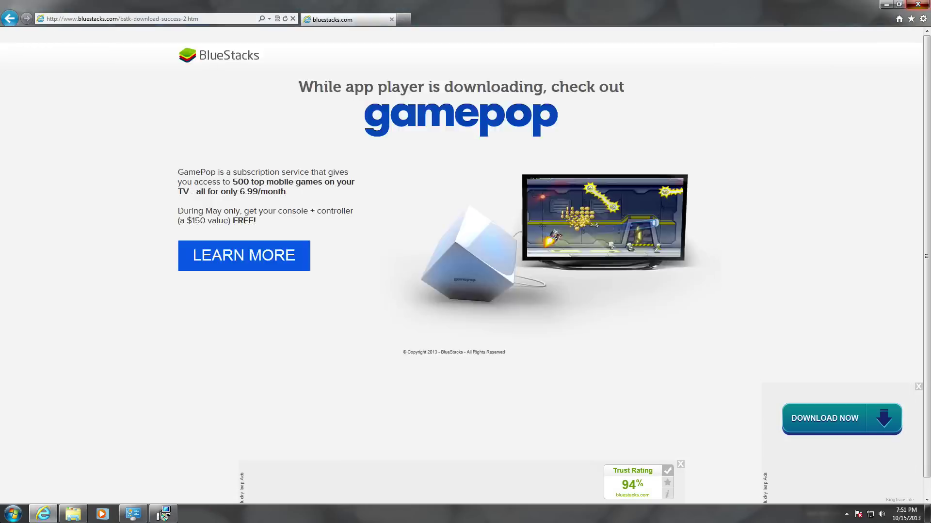
pyautogui.click(918, 5)
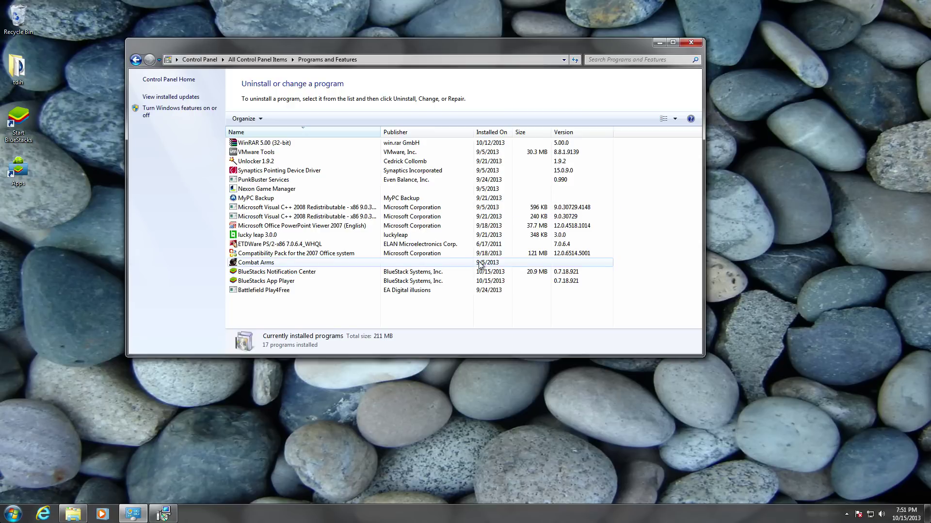
pyautogui.rightClick(461, 281)
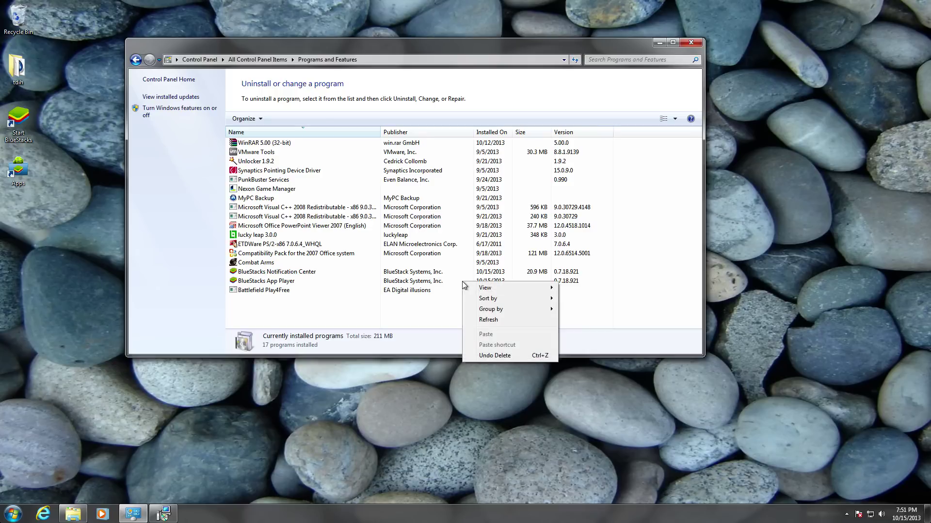
pyautogui.click(420, 281)
# Uninstall BlueStacks App Player, retrying after the error and removing it from the list
pyautogui.rightClick(422, 282)
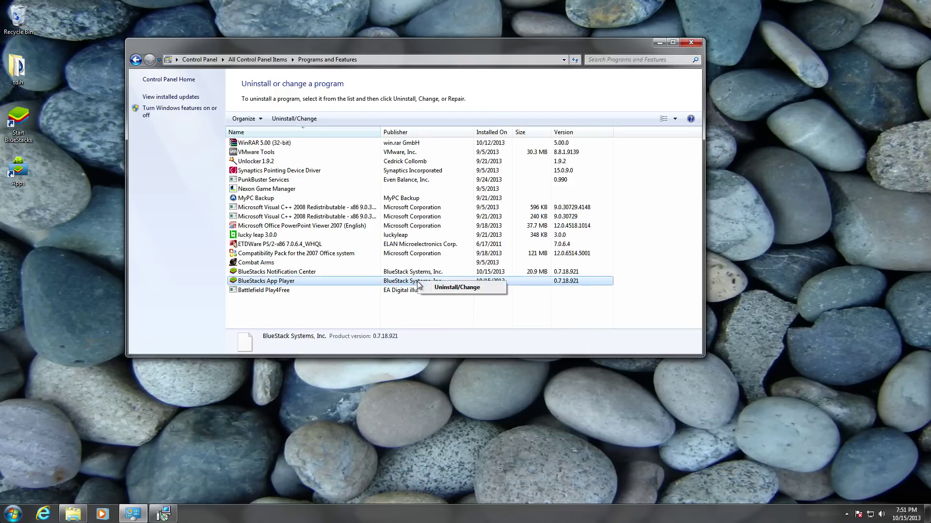
pyautogui.click(432, 288)
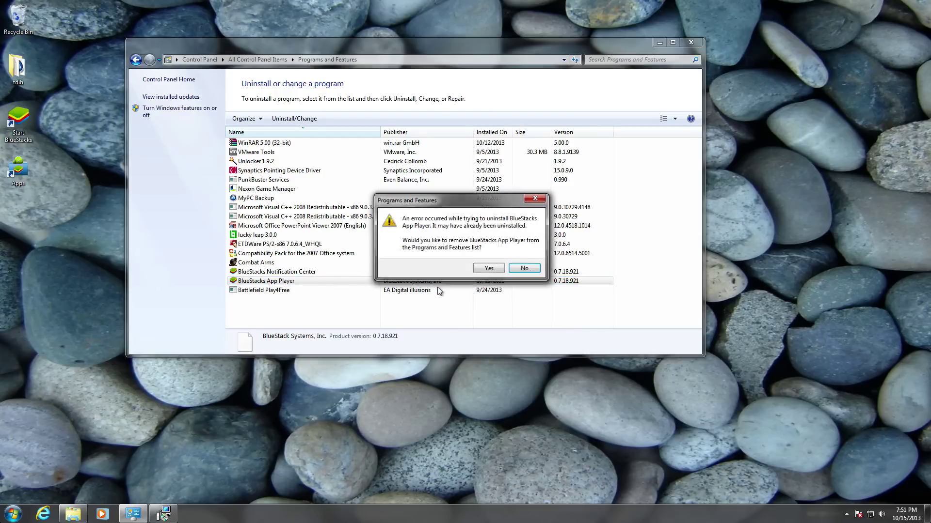
pyautogui.click(489, 268)
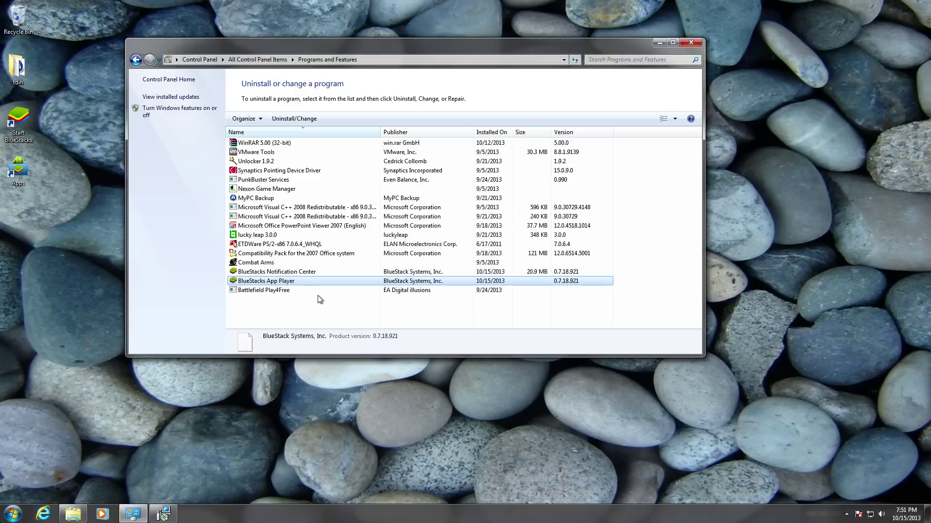
pyautogui.click(304, 121)
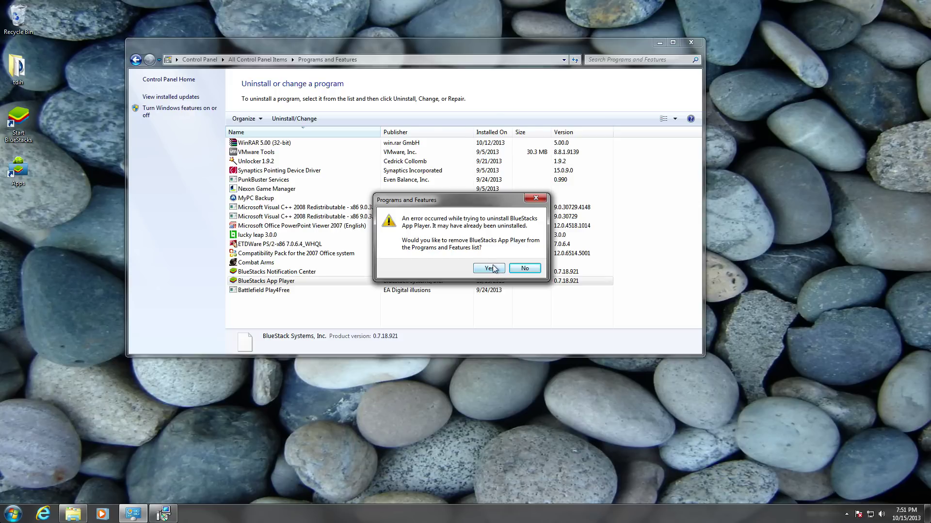
pyautogui.click(495, 272)
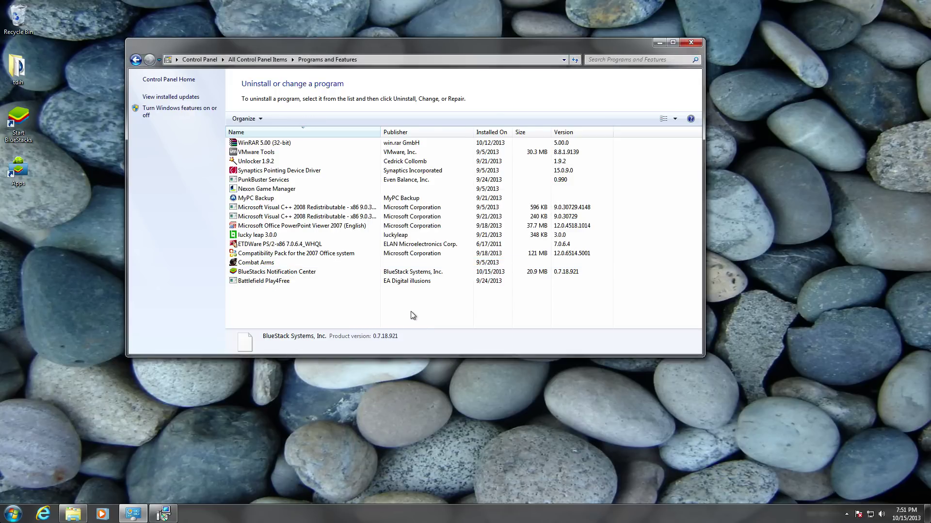
# Uninstall BlueStacks Notification Center, allowing the UAC prompt and declining to keep apps and data
pyautogui.click(377, 273)
pyautogui.rightClick(377, 275)
pyautogui.click(399, 276)
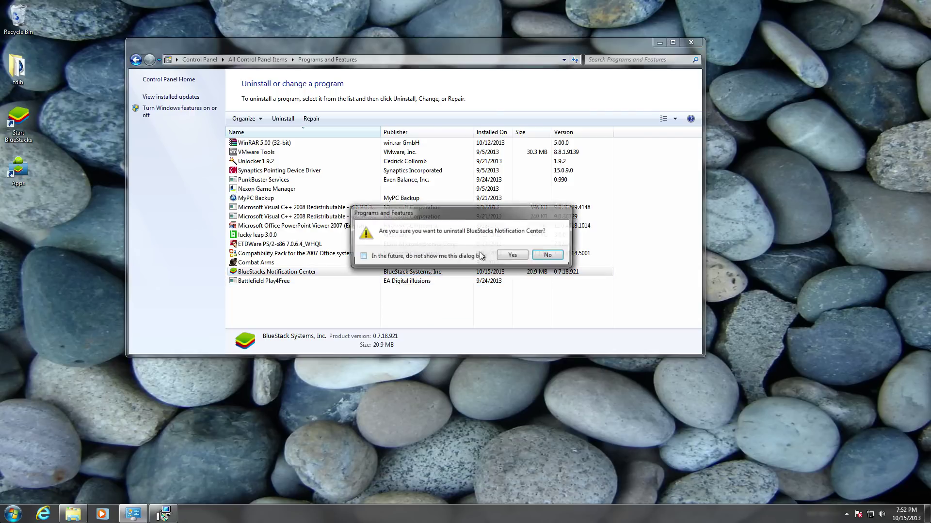
pyautogui.click(513, 256)
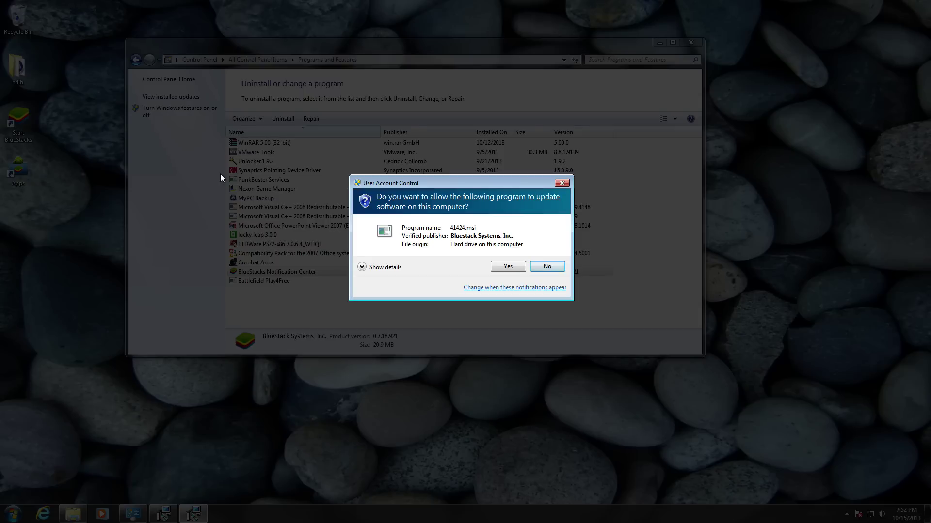
pyautogui.click(494, 266)
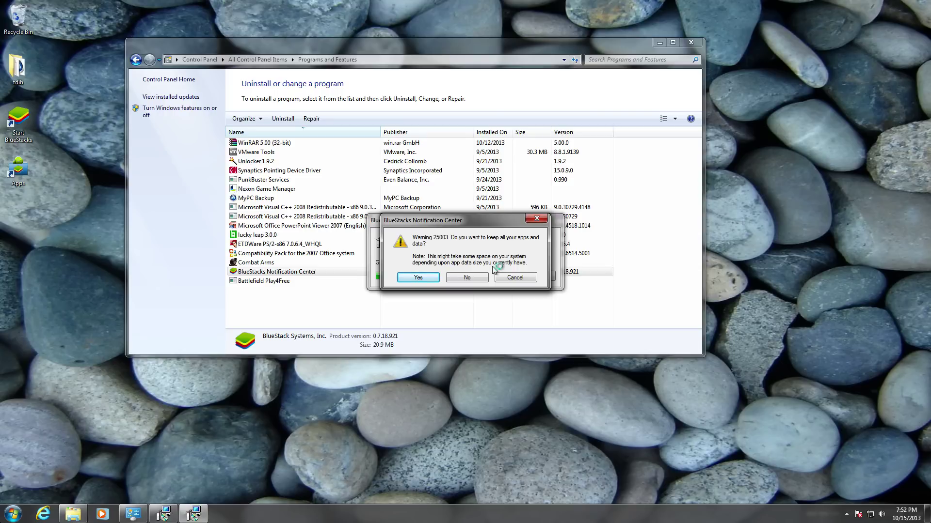
pyautogui.click(467, 278)
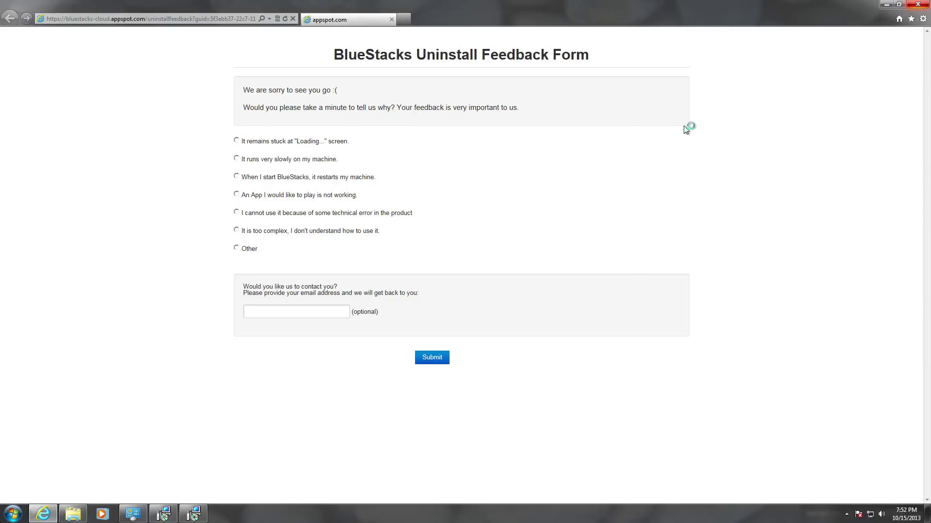
# Choose 'I cannot use it because of some technical error in the product' and submit
pyautogui.click(236, 141)
pyautogui.click(305, 318)
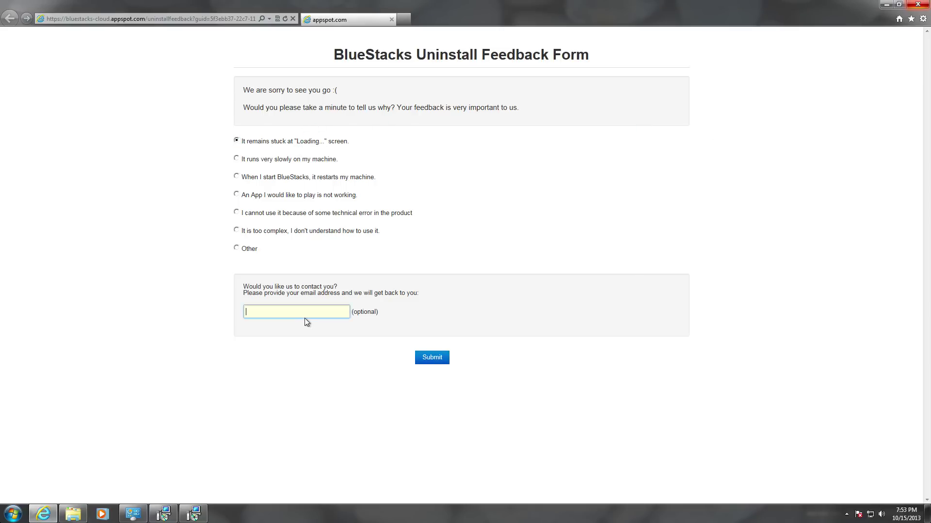
pyautogui.click(236, 158)
pyautogui.click(236, 194)
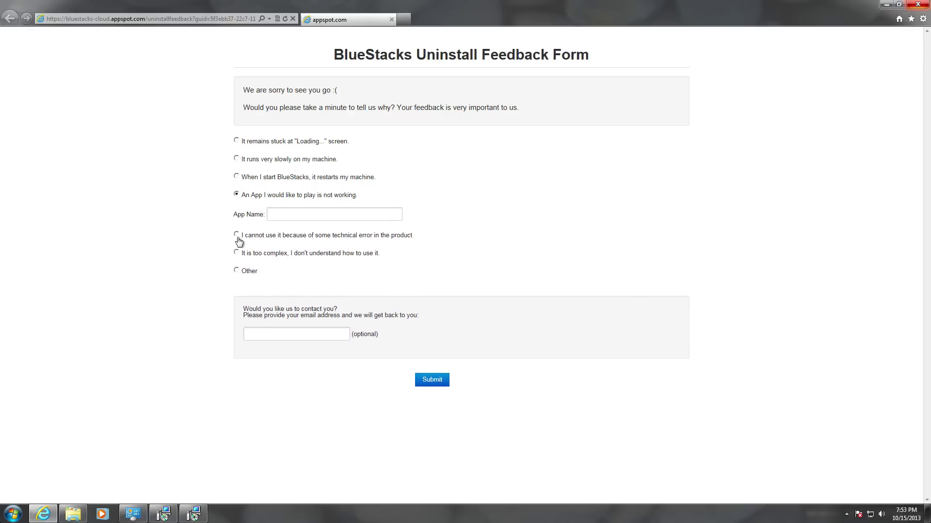
pyautogui.click(236, 234)
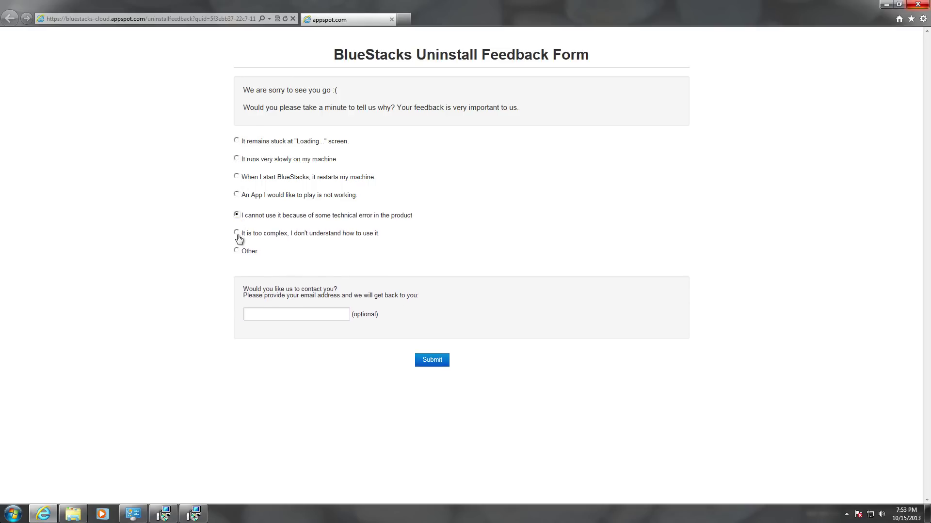
pyautogui.click(445, 364)
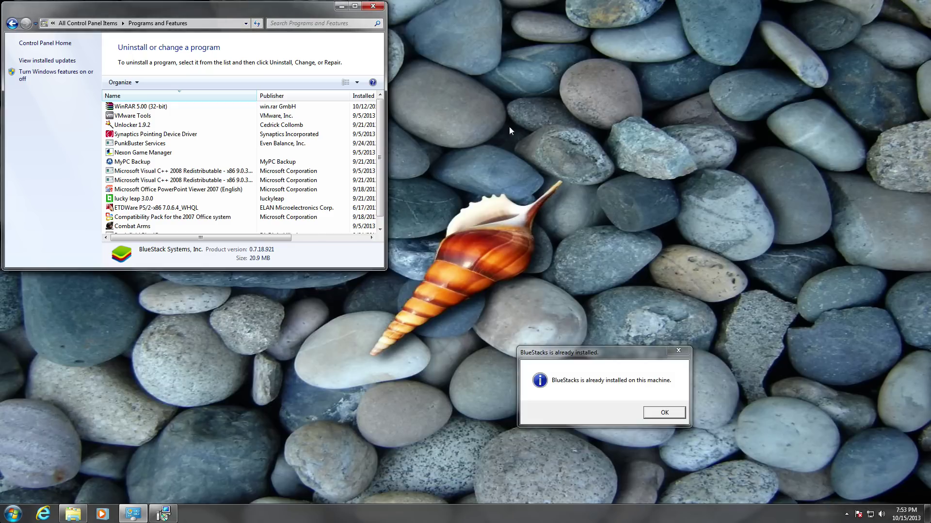
# Maximize and close Programs and Features, then dismiss the 'BlueStacks is already installed' message
pyautogui.click(354, 7)
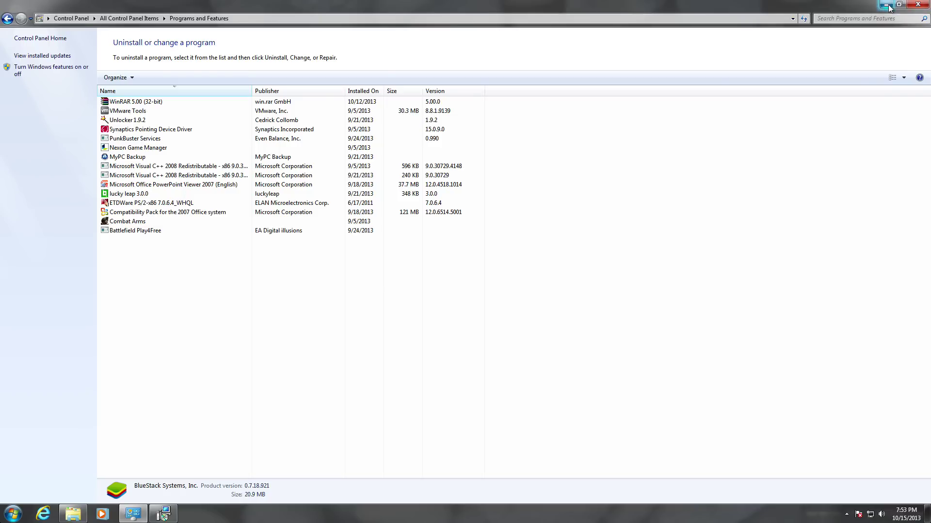
pyautogui.hotkey('alt', 'F4')
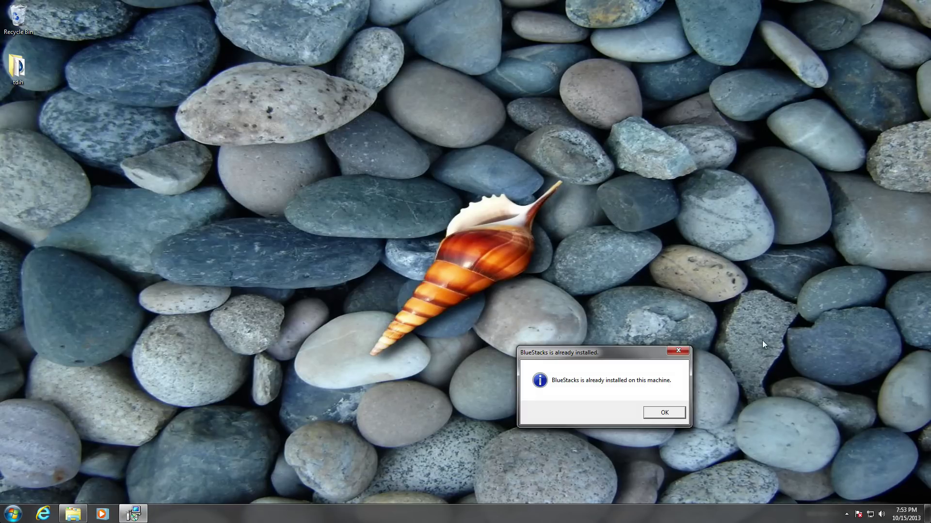
pyautogui.click(682, 412)
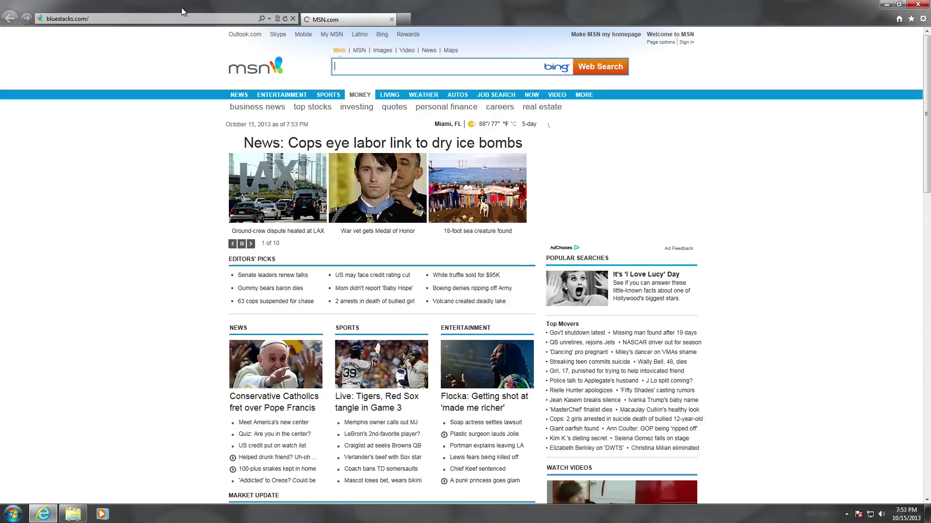
# Load bluestacks.com, download BlueStacks for Windows, and run the installer from the downloads list
pyautogui.press('Return')
pyautogui.click(257, 412)
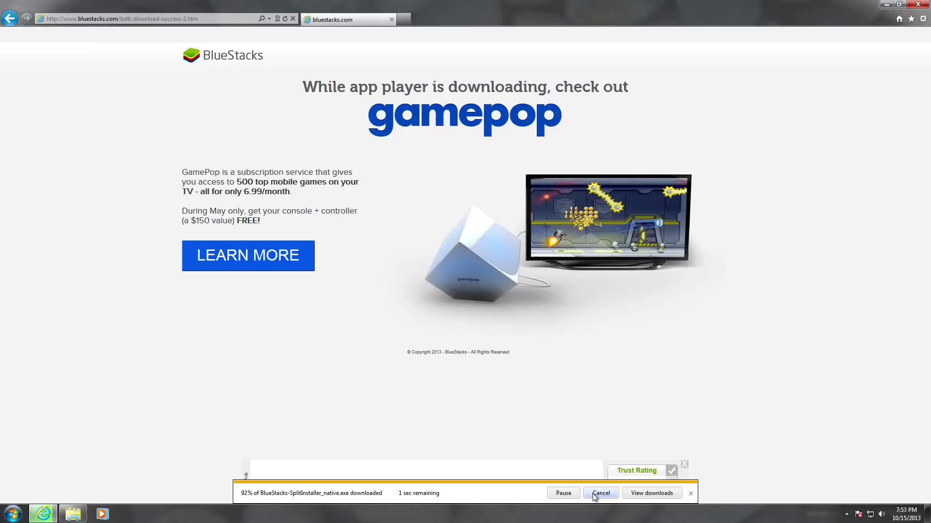
pyautogui.click(652, 493)
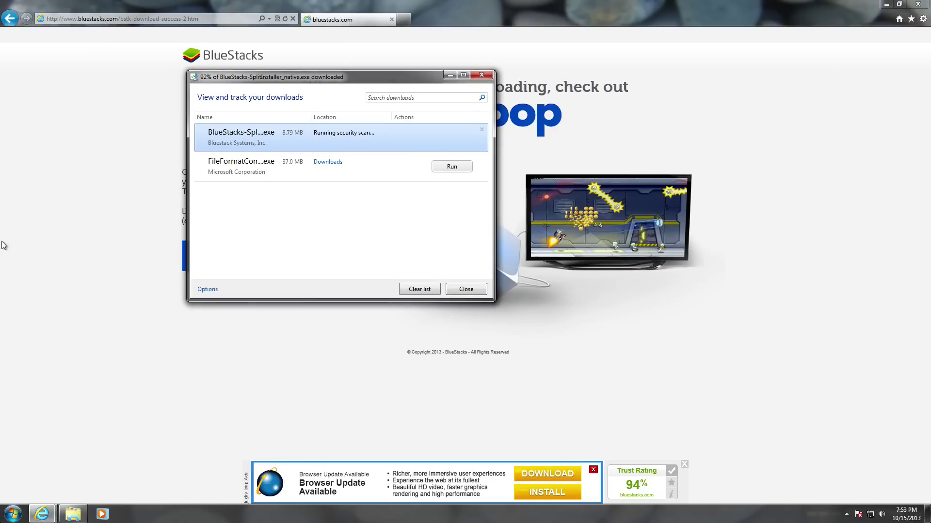
pyautogui.click(208, 289)
pyautogui.click(534, 238)
pyautogui.click(818, 221)
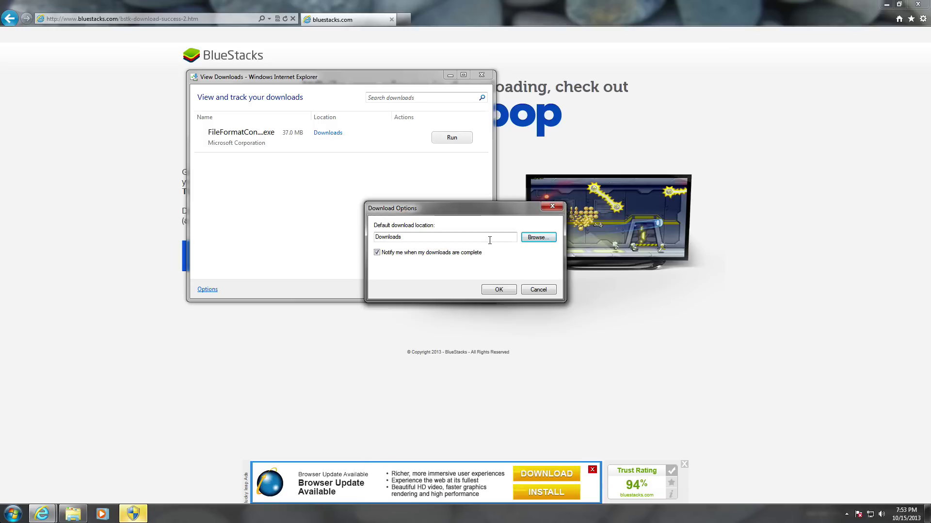
pyautogui.click(535, 291)
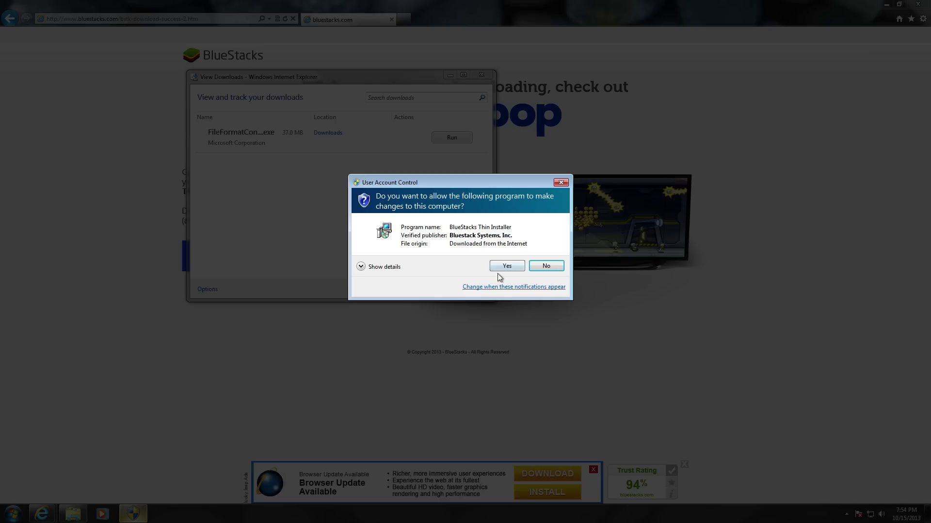
# Allow the installer and install BlueStacks with app store access and notifications enabled
pyautogui.click(504, 267)
pyautogui.click(633, 388)
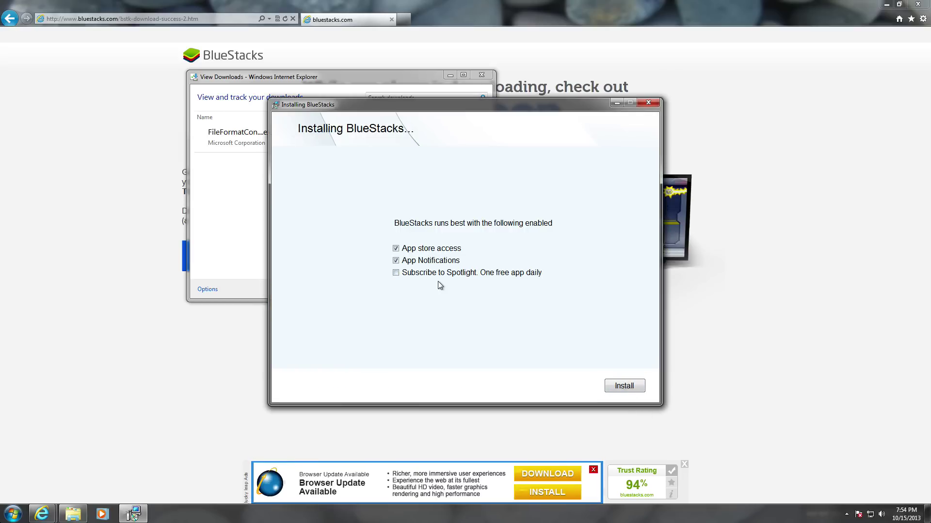
pyautogui.click(615, 387)
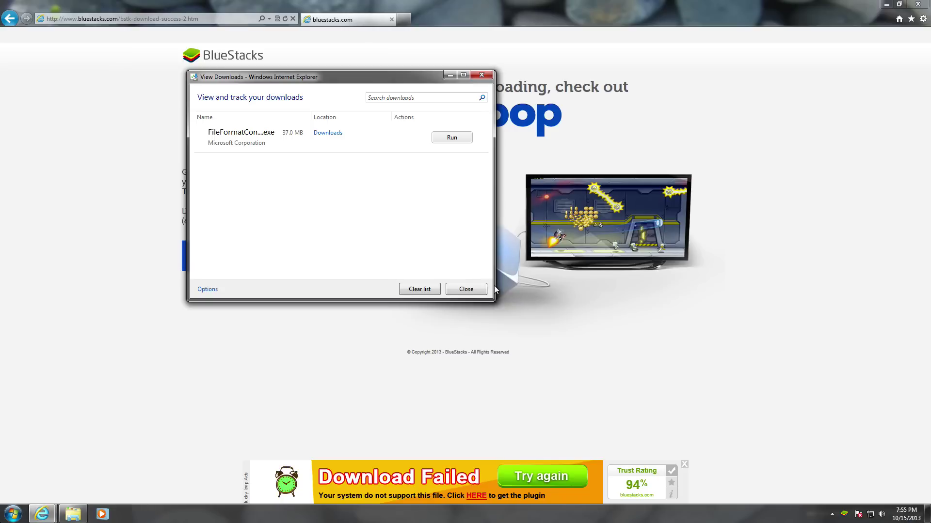
# Confirm BlueStacks in Programs and Features via a 'progra' search, then close it and Internet Explorer
pyautogui.click(467, 289)
pyautogui.press('super')
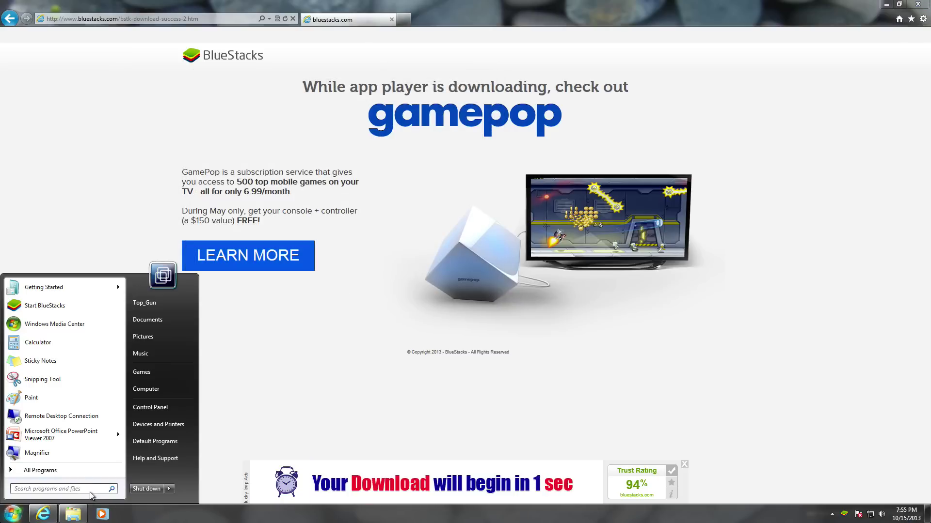
pyautogui.write('progra')
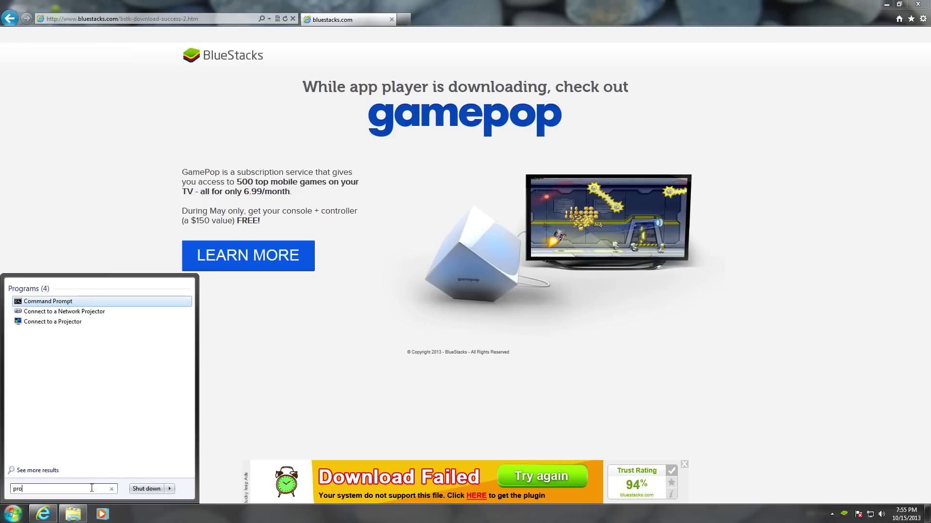
pyautogui.press('Down')
pyautogui.press('Down')
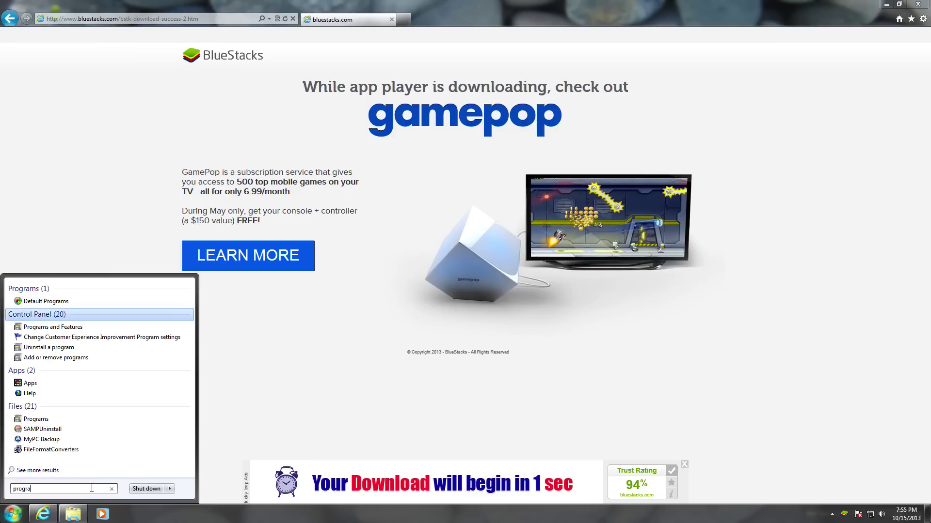
pyautogui.press('Return')
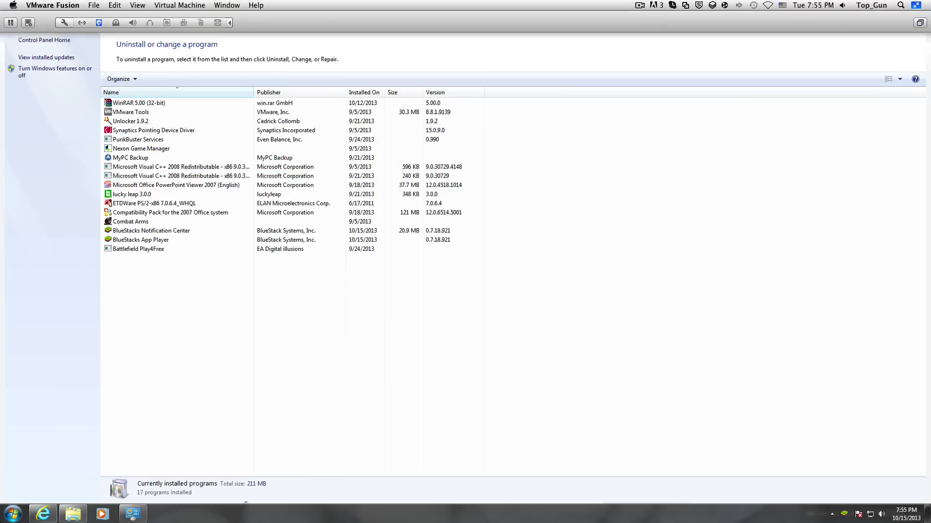
pyautogui.click(918, 4)
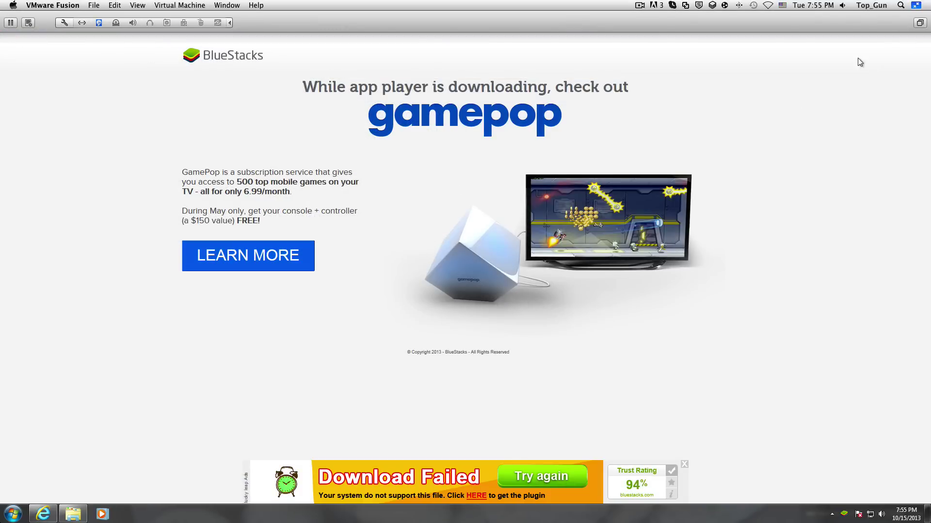
pyautogui.click(918, 4)
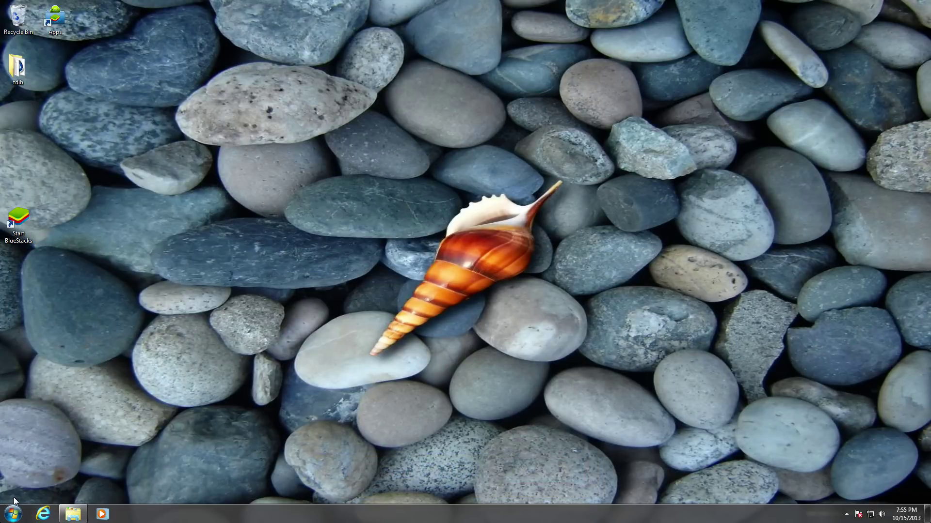
# Drag the Start BlueStacks icon and then the Apps icon beside it to the desktop's upper middle
pyautogui.moveTo(17, 227); pyautogui.dragTo(232, 138)
pyautogui.moveTo(47, 11); pyautogui.dragTo(278, 119)
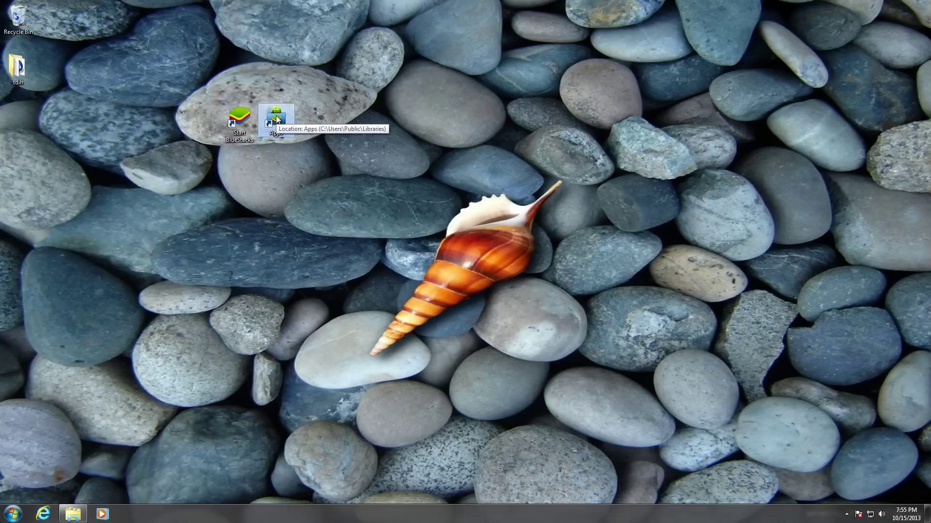